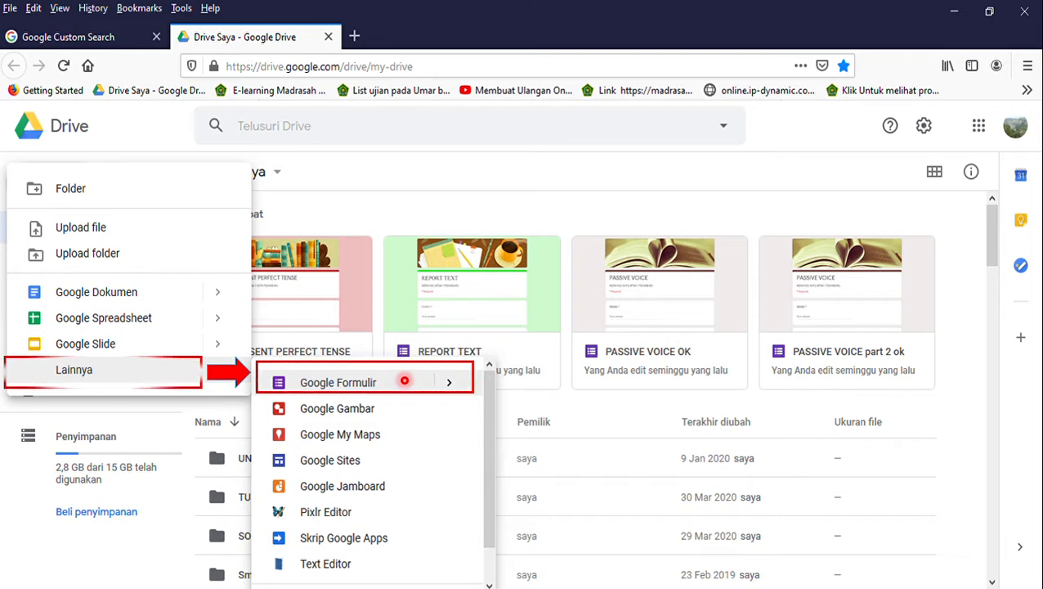
- Create a Google Form titled PRESENT TENSE, described as PENILAIAN HARIAN (PH) 2, and add a required short-answer question NAMA
{"action": "left_click", "coordinate": [401, 382]}
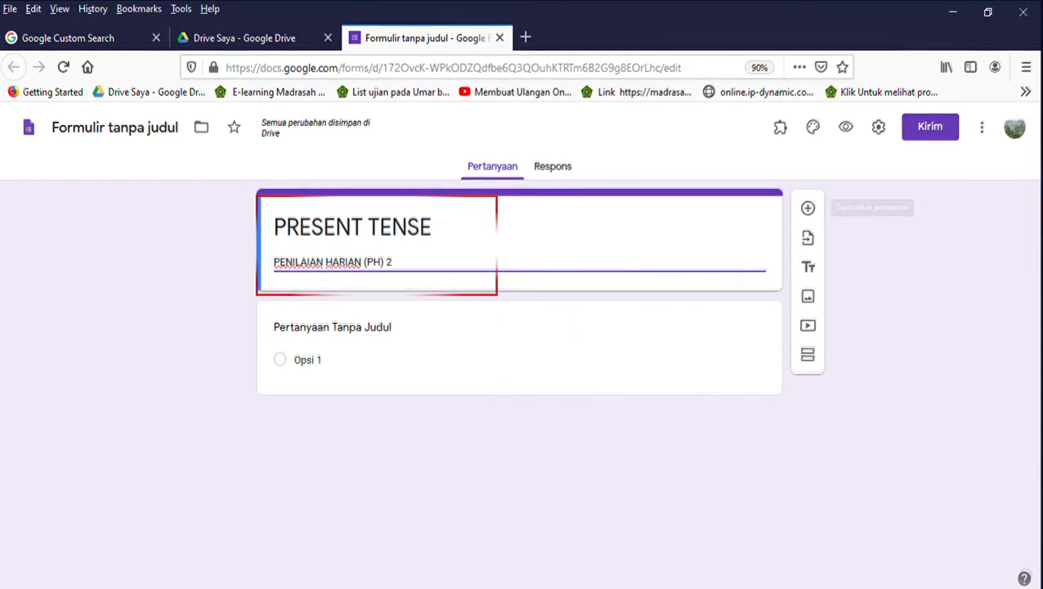
{"action": "left_click", "coordinate": [808, 210]}
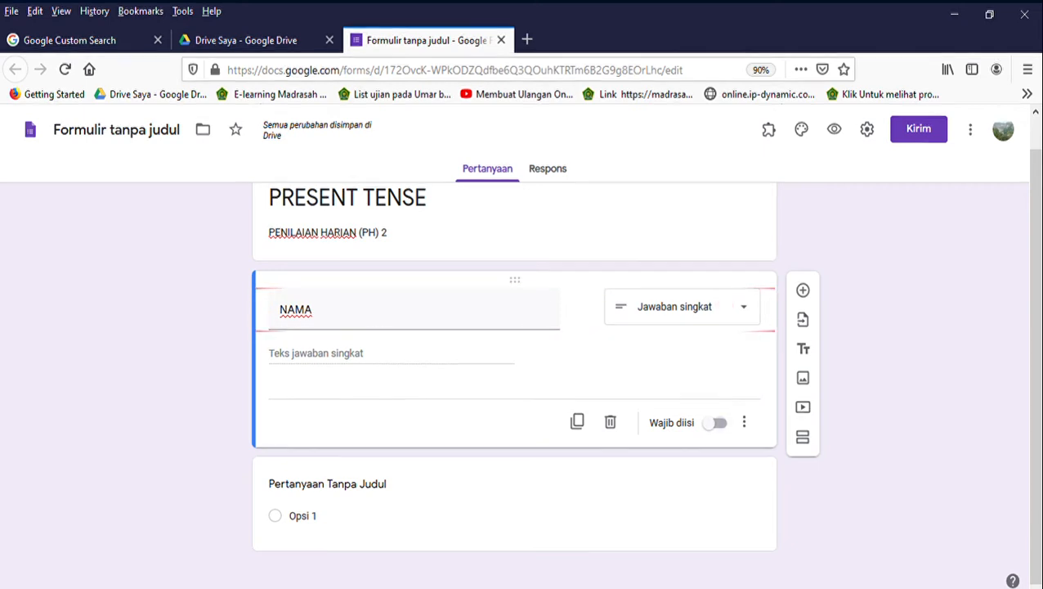
{"action": "left_click", "coordinate": [717, 422]}
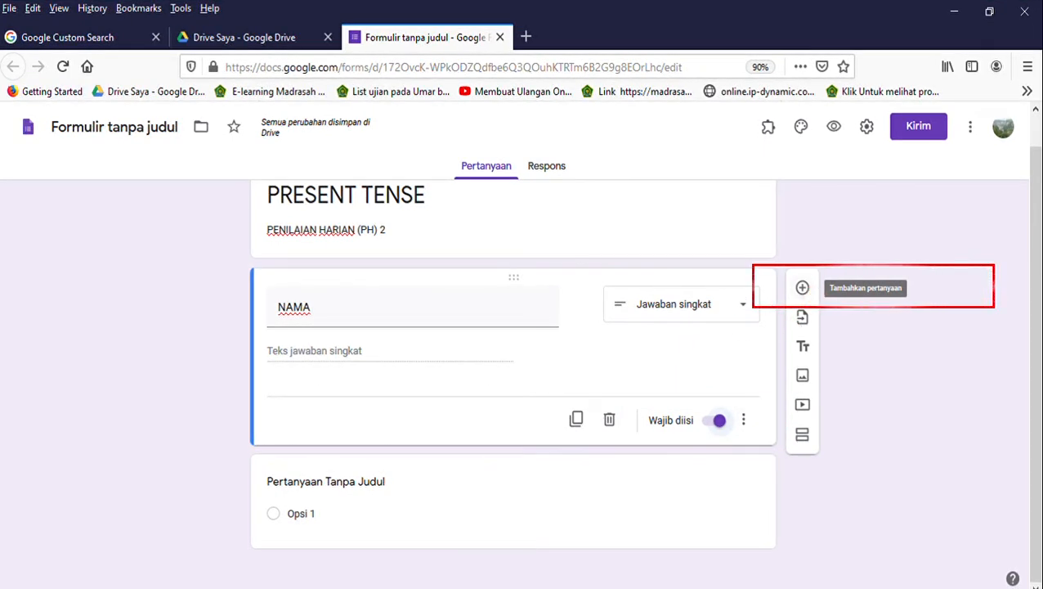
- Add a drop-down question KELAS with the options 7.1, 7.2, 7.3, 7.4 and 7.5
{"action": "left_click", "coordinate": [802, 287]}
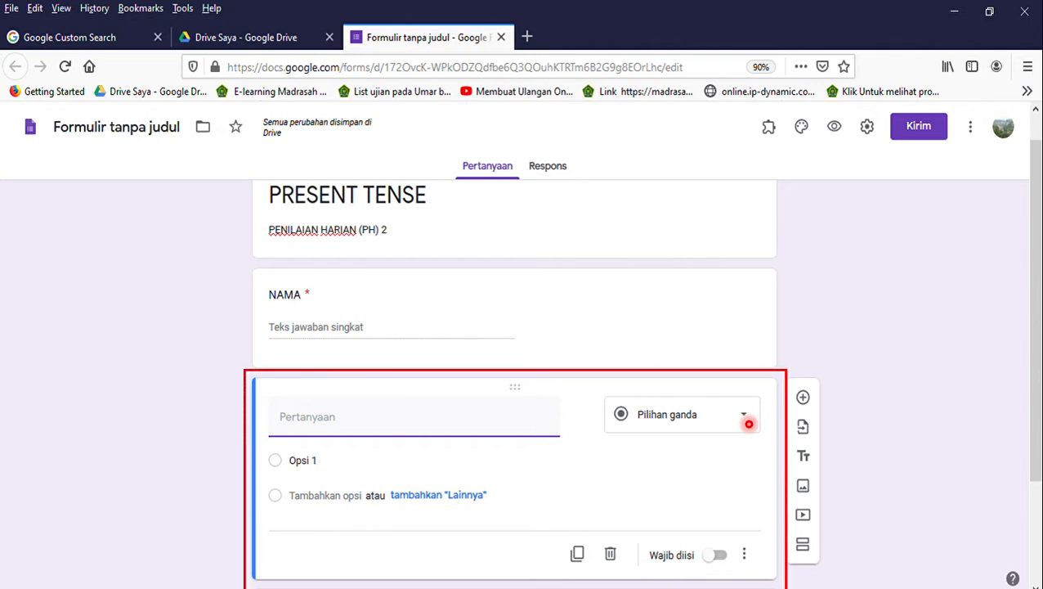
{"action": "left_click", "coordinate": [749, 424]}
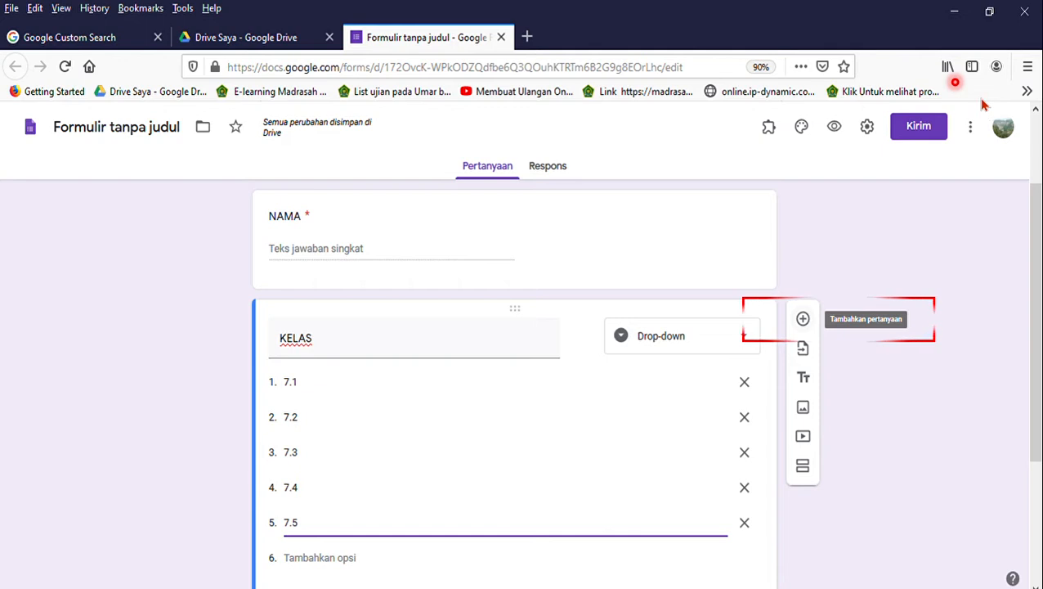
- Add a required short-answer question TOKEN, validated as Angka, Lebih dari the token number, with the error text TOKEN SALAH
{"action": "left_click", "coordinate": [803, 321]}
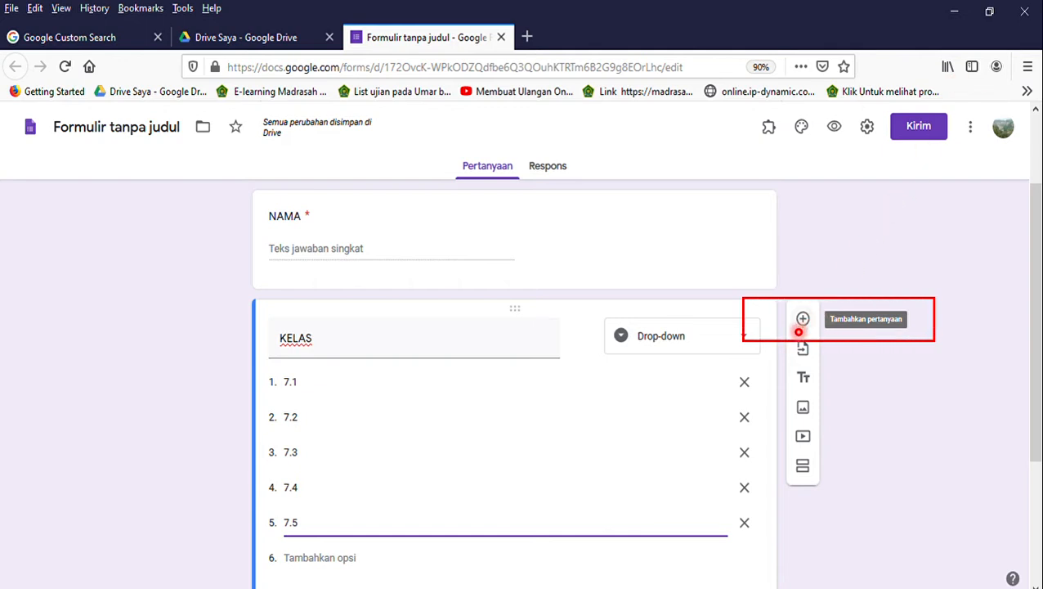
{"action": "left_click", "coordinate": [801, 324]}
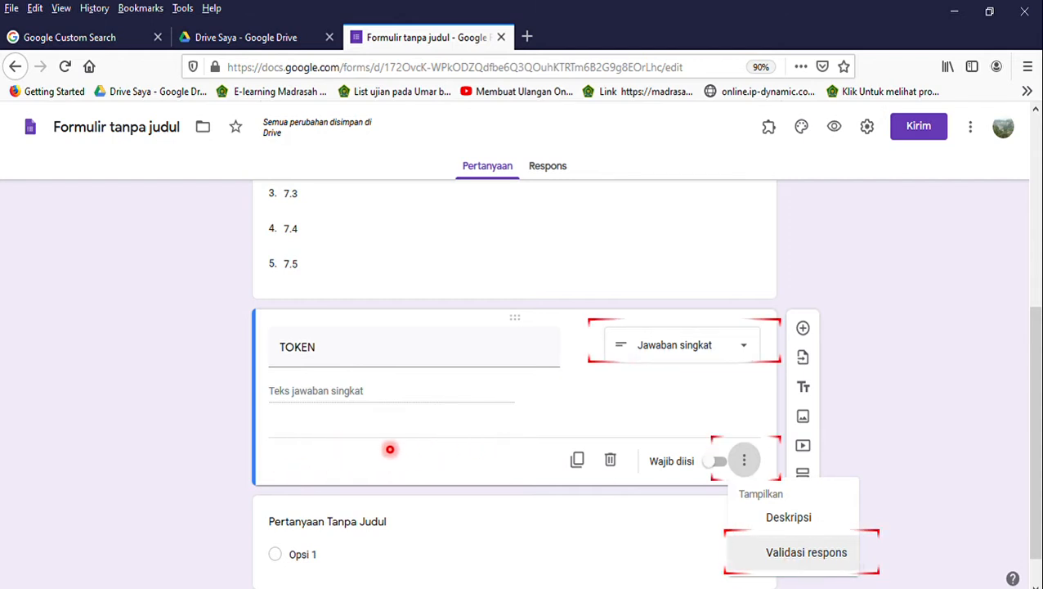
{"action": "left_click", "coordinate": [345, 449]}
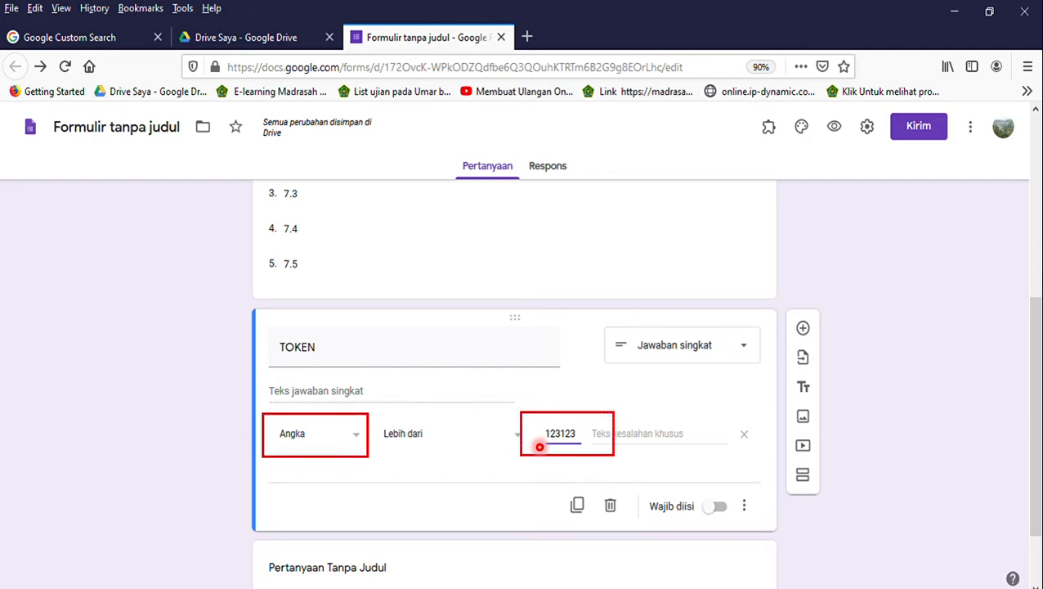
{"action": "left_click", "coordinate": [660, 440]}
{"action": "type", "text": "TOKEN SALAH"}
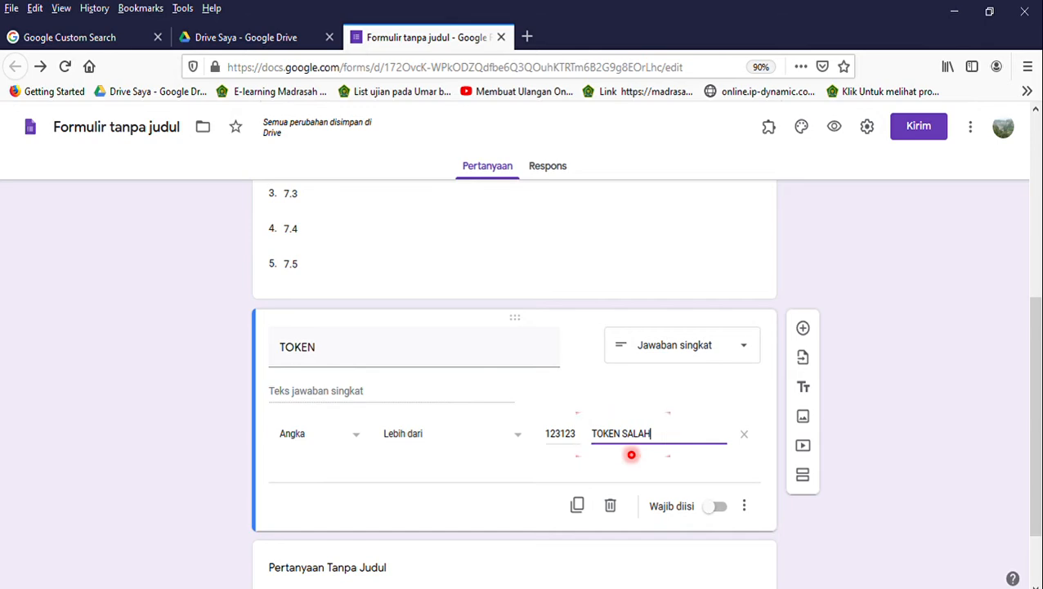
{"action": "scroll", "coordinate": [631, 455], "scroll_direction": "down", "scroll_amount": 2}
{"action": "left_click", "coordinate": [719, 428]}
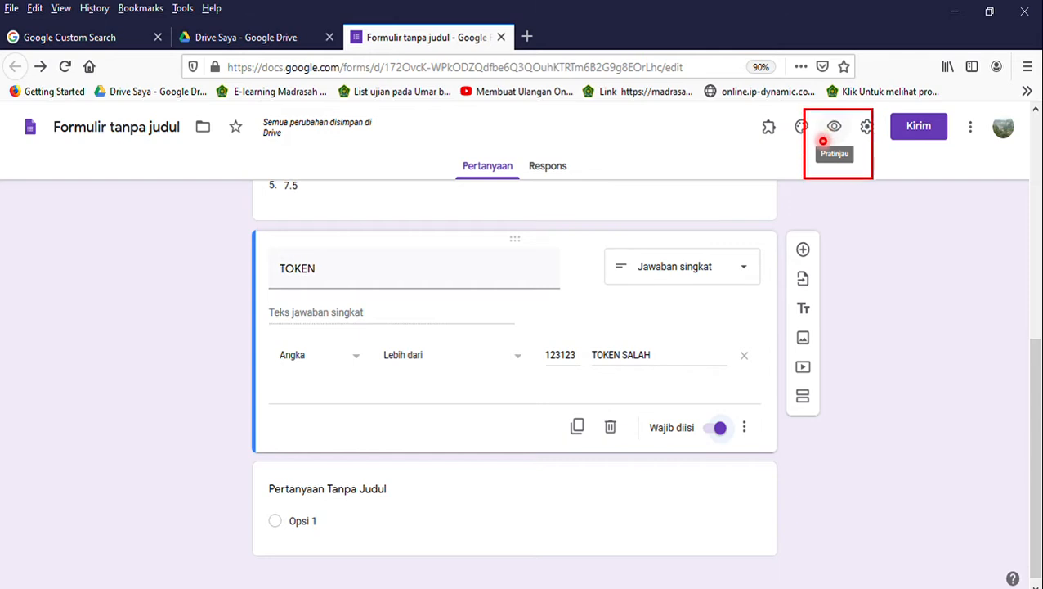
- Preview the form to check the NAMA, KELAS and TOKEN questions, and return to the form editor
{"action": "left_click", "coordinate": [834, 126]}
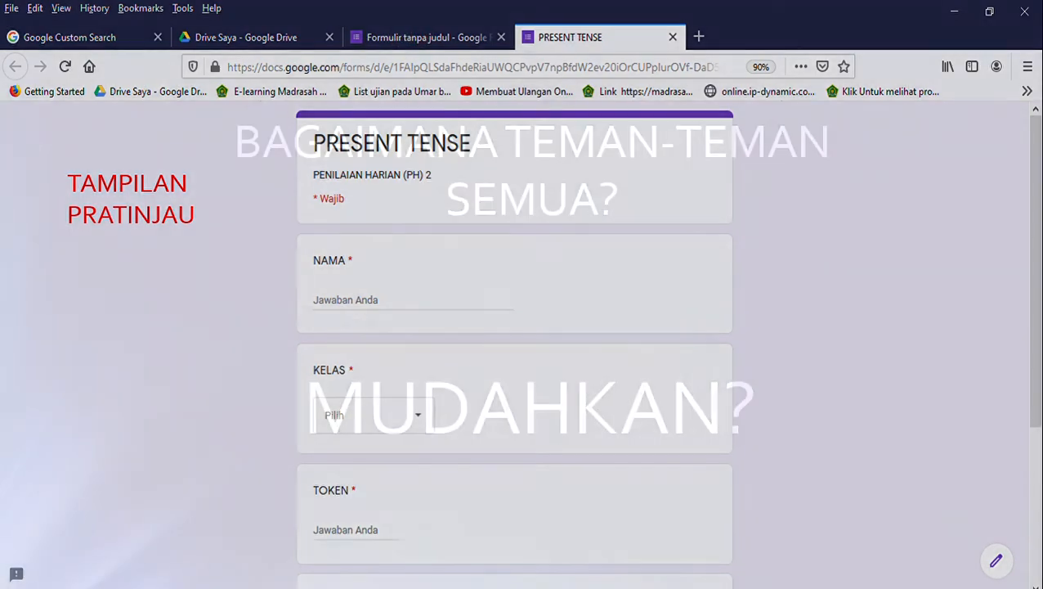
{"action": "left_click", "coordinate": [420, 36]}
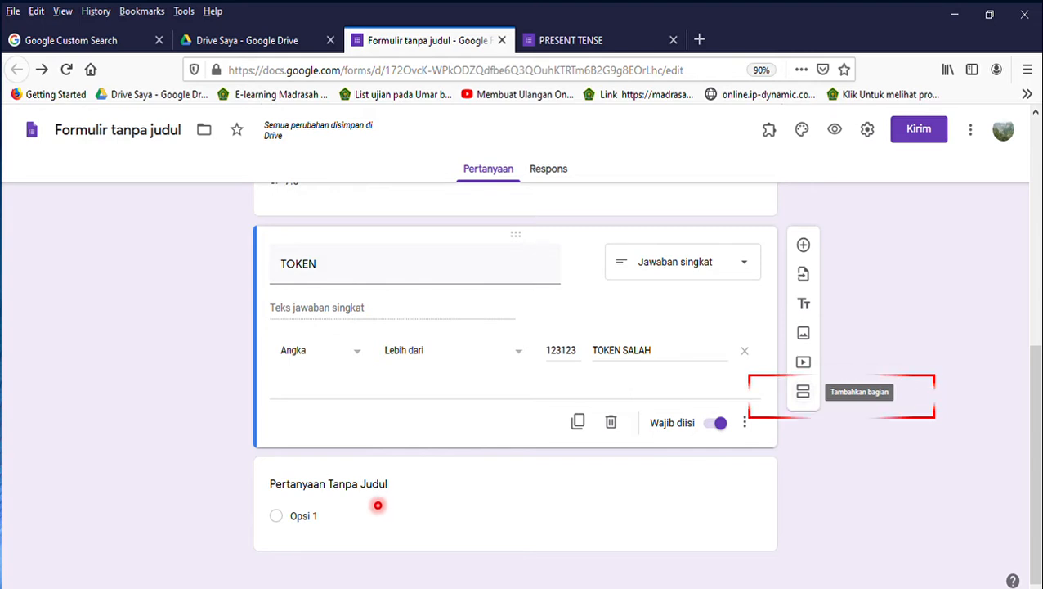
- Add a second section titled CHOOSE THE CORRECT ANSWER! with the description PRESENT TENSE
{"action": "left_click", "coordinate": [803, 392]}
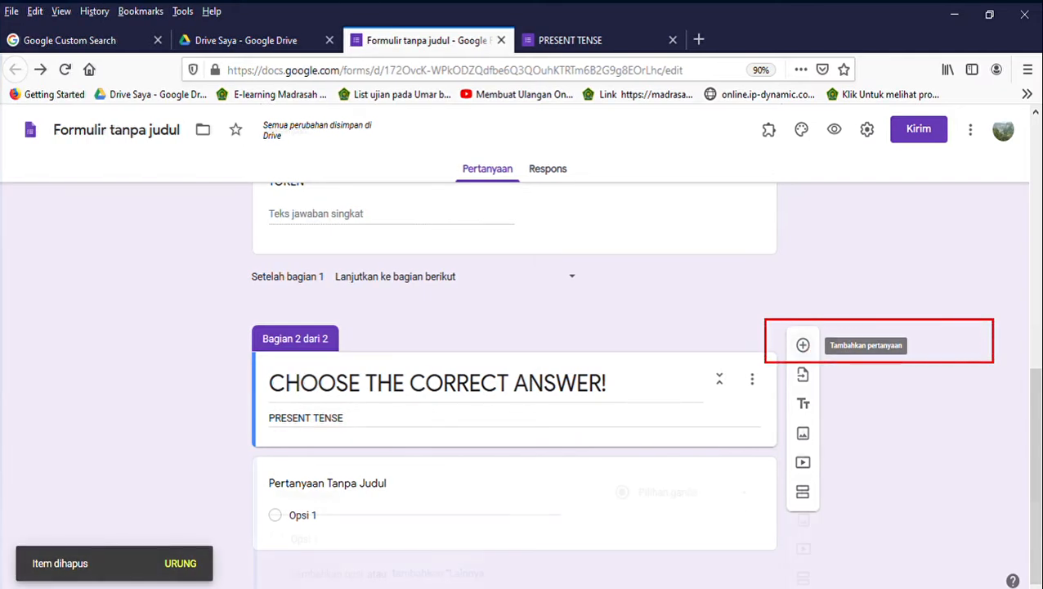
- Add a multiple-choice question with the pasted text "Children always ... at the playground" and options Opsiare loving, is loving, love and loves
{"action": "left_click", "coordinate": [803, 344]}
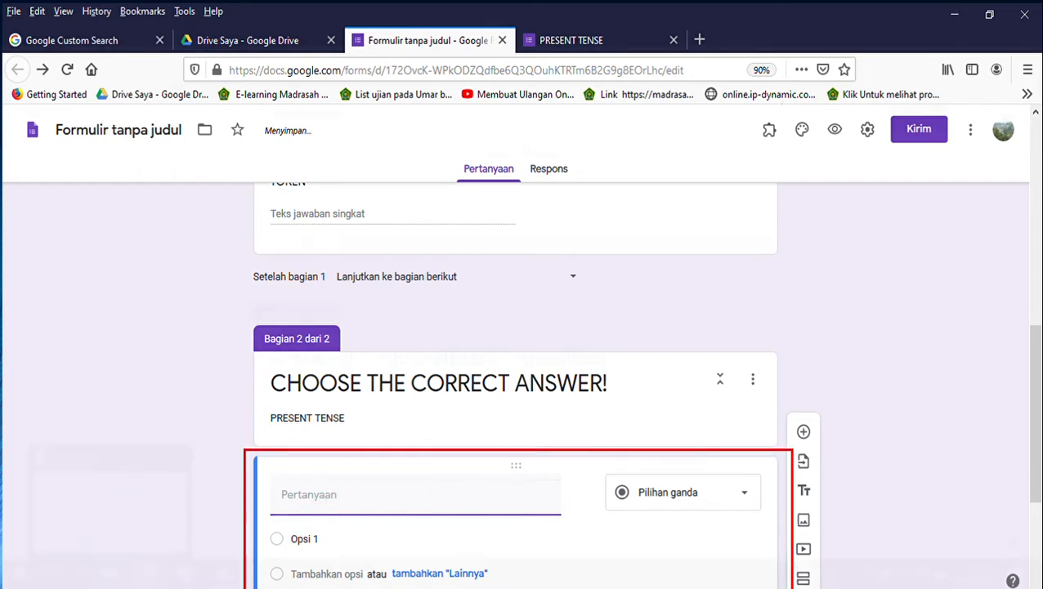
{"action": "left_click", "coordinate": [324, 454]}
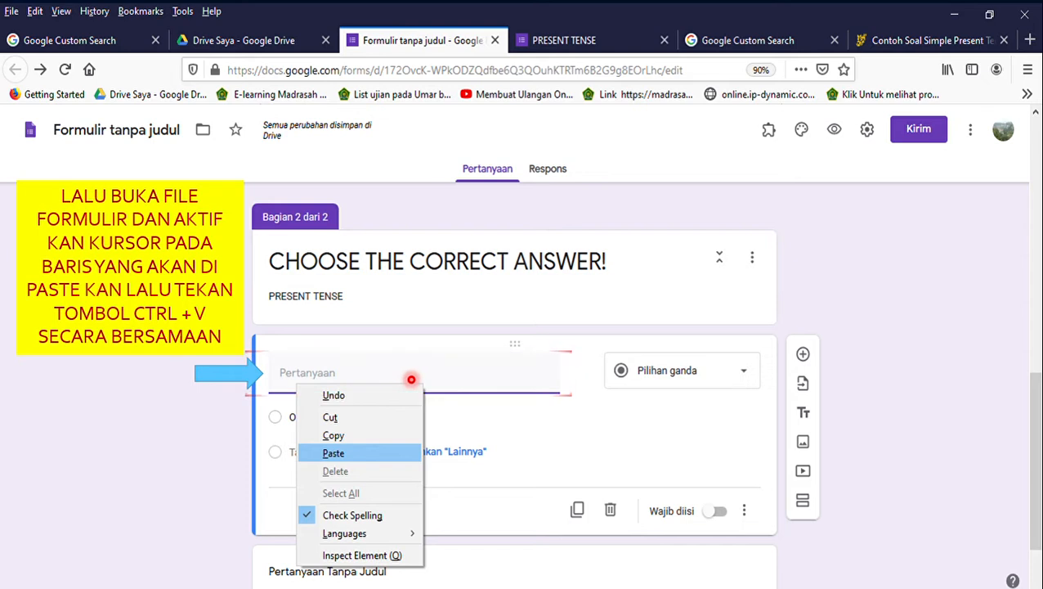
{"action": "left_click", "coordinate": [332, 453]}
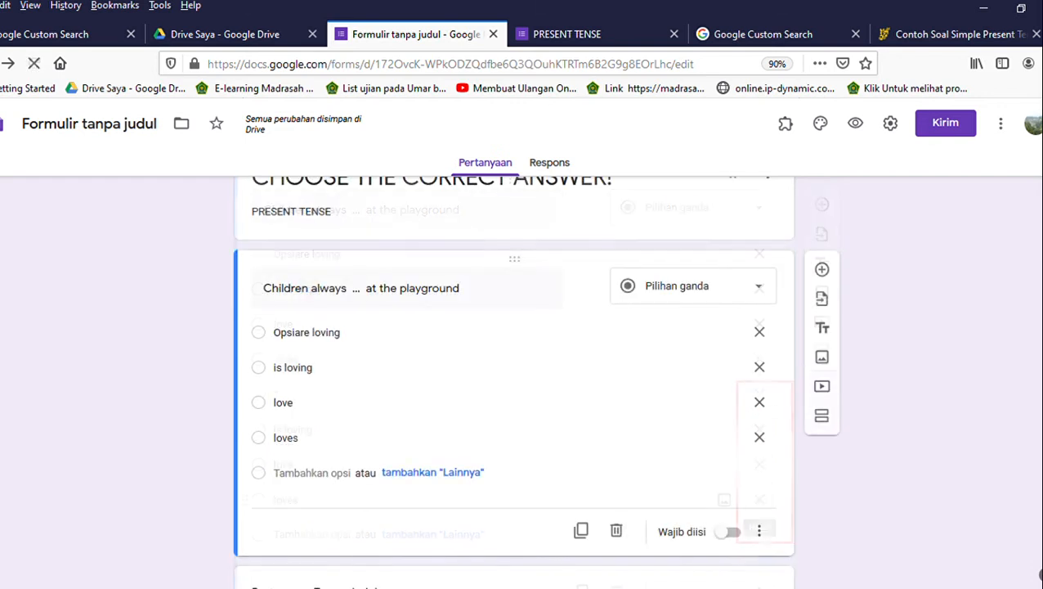
{"action": "left_click", "coordinate": [779, 383]}
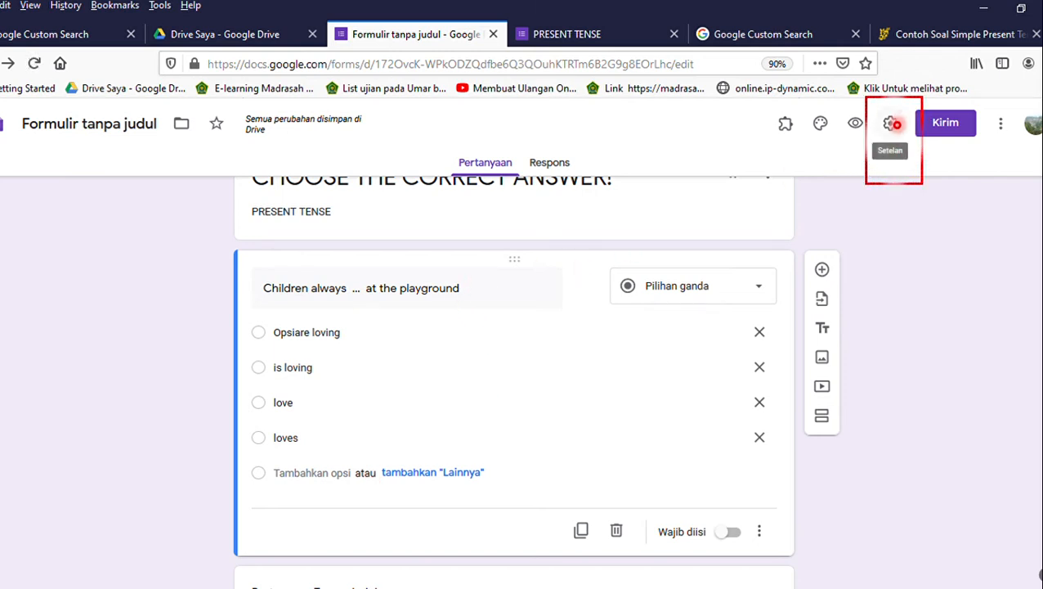
- Save form settings with one response per person, progress status, shuffled question order, and quiz mode releasing grades immediately after each submission
{"action": "left_click", "coordinate": [890, 123]}
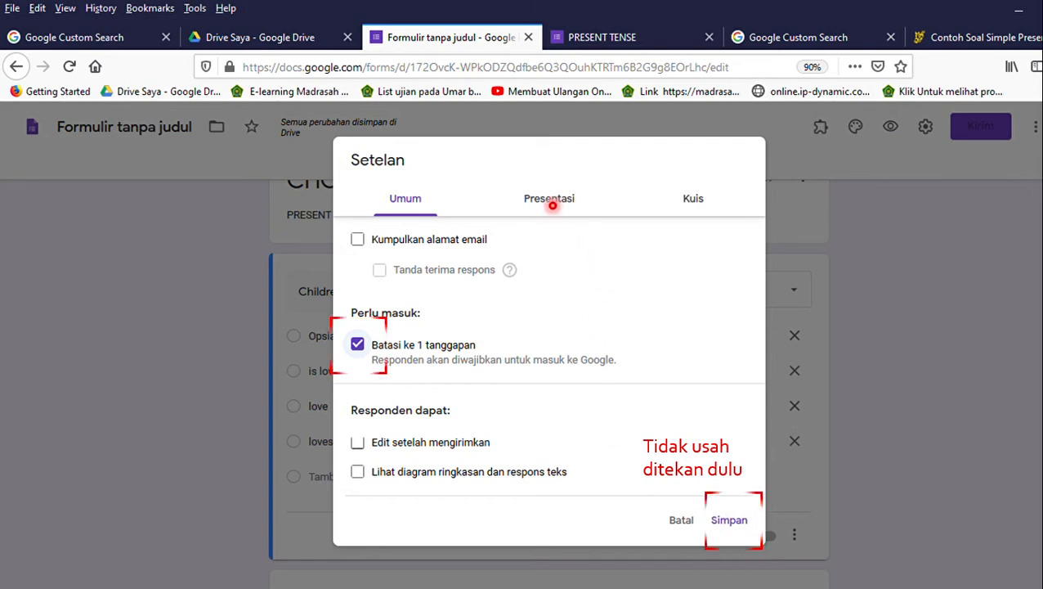
{"action": "left_click", "coordinate": [550, 199]}
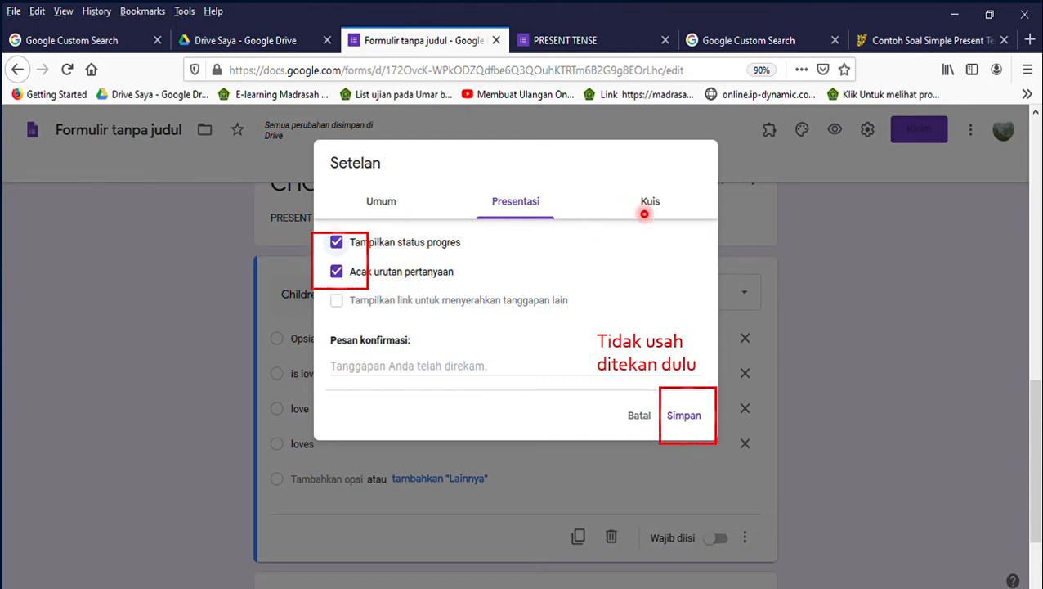
{"action": "left_click", "coordinate": [652, 209]}
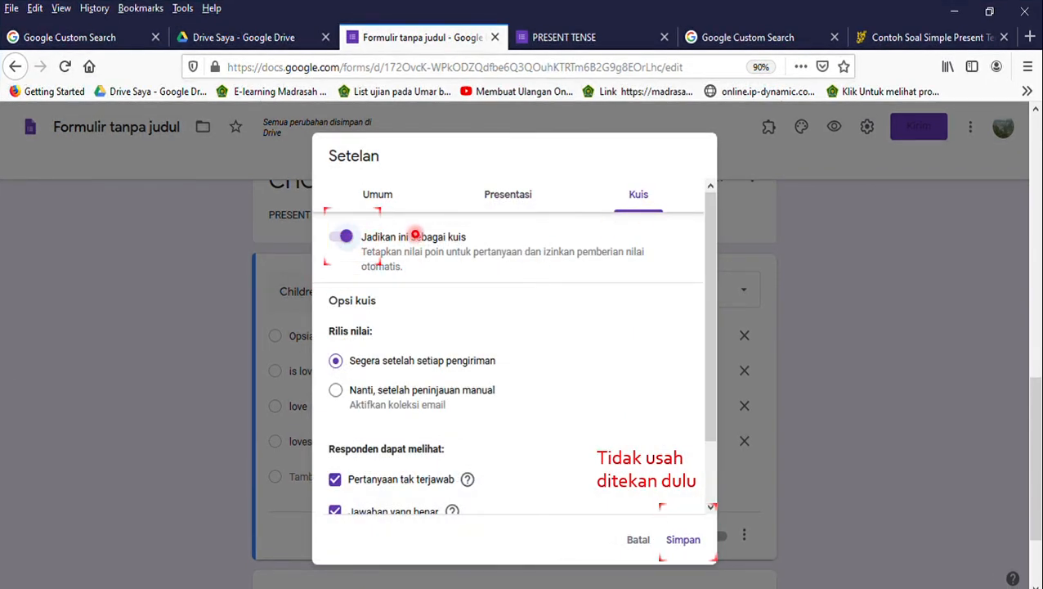
{"action": "scroll", "coordinate": [351, 245], "scroll_direction": "down", "scroll_amount": 2}
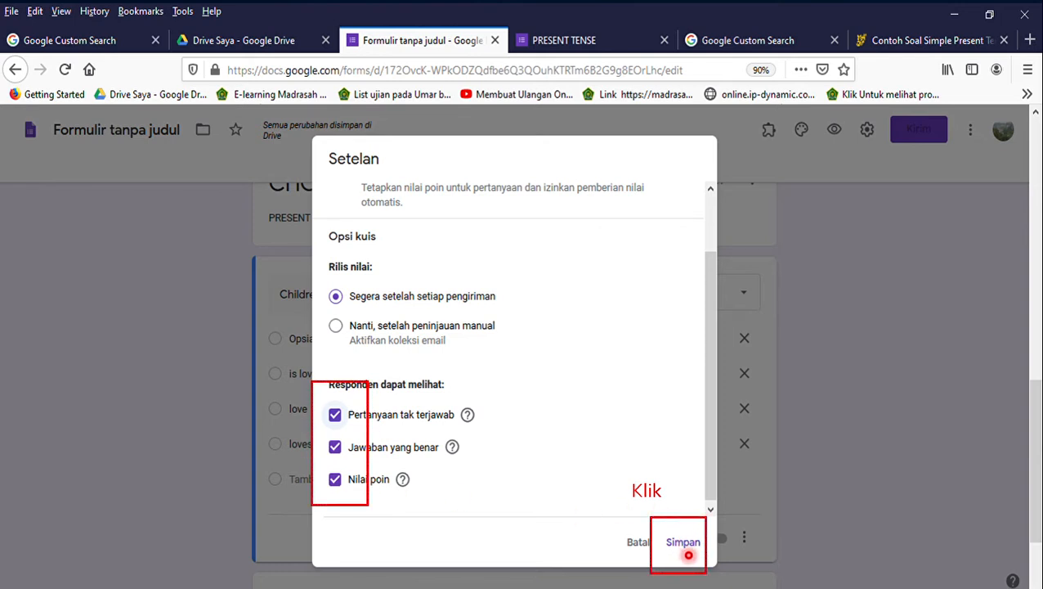
{"action": "left_click", "coordinate": [689, 555]}
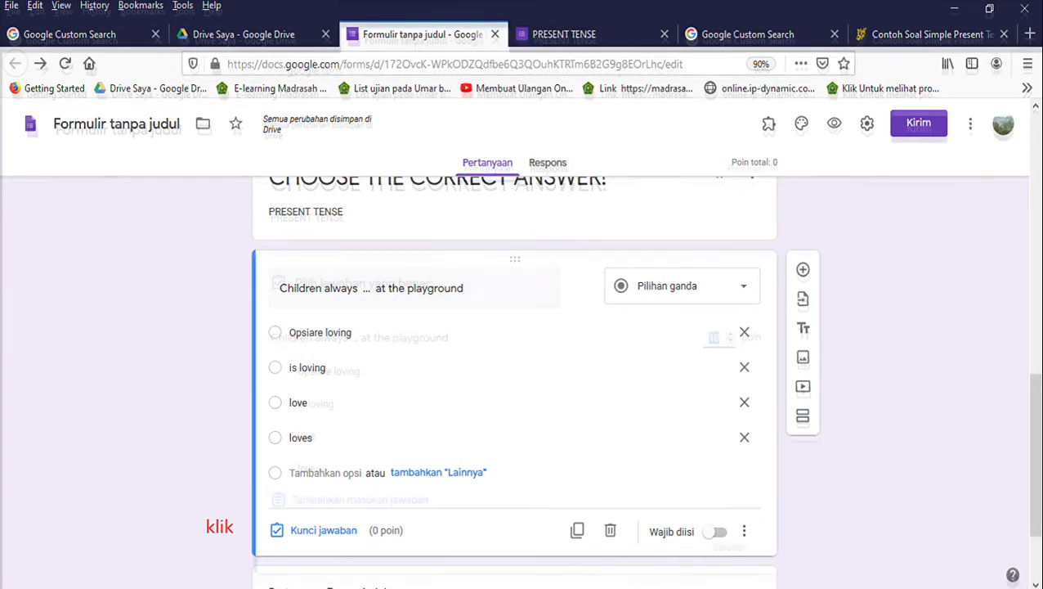
- Set the answer key of the playground question and make it worth 10 points
{"action": "left_click", "coordinate": [324, 530]}
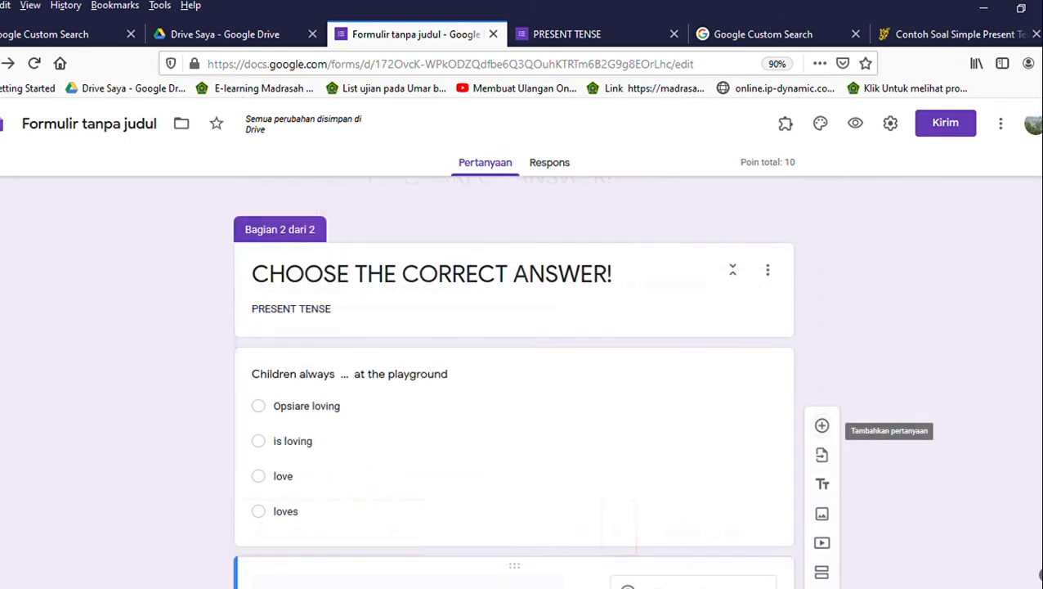
- Add another multiple-choice question and insert a single mango image on white from a "buah mangga" image search into its first option
{"action": "left_click", "coordinate": [824, 428]}
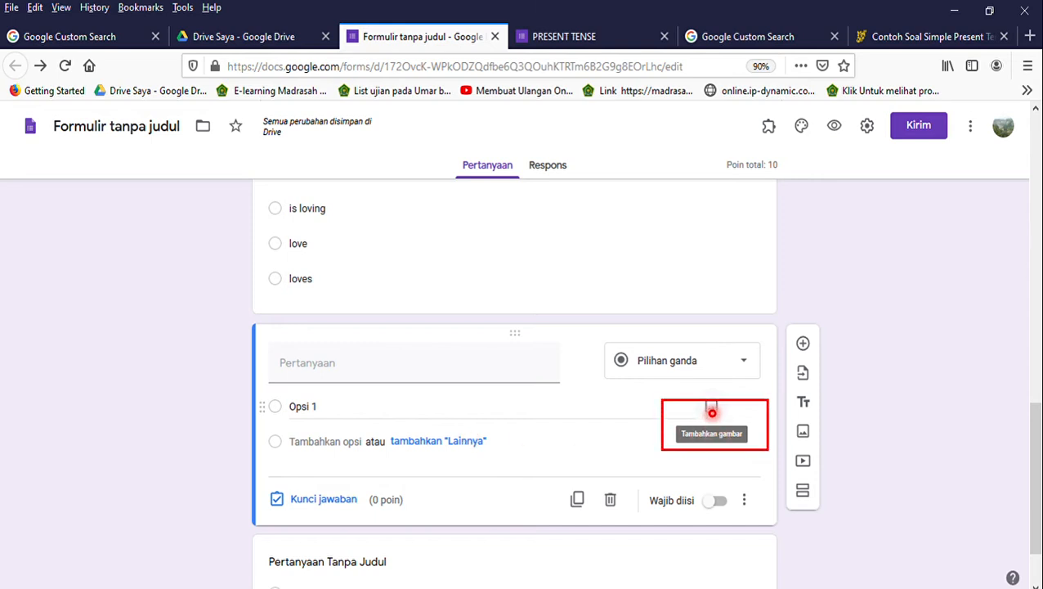
{"action": "left_click", "coordinate": [712, 409]}
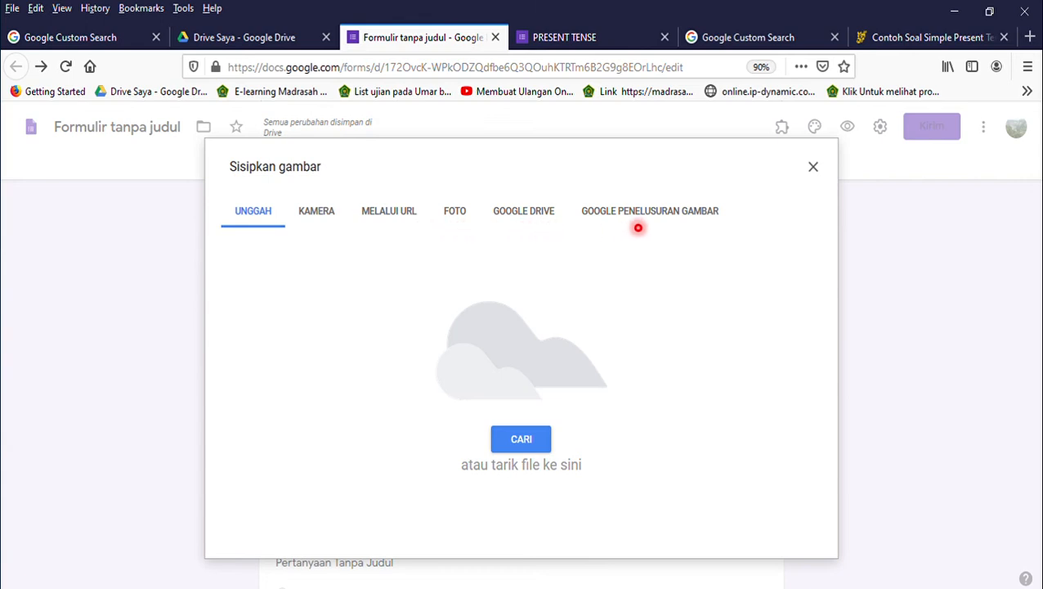
{"action": "left_click", "coordinate": [605, 221]}
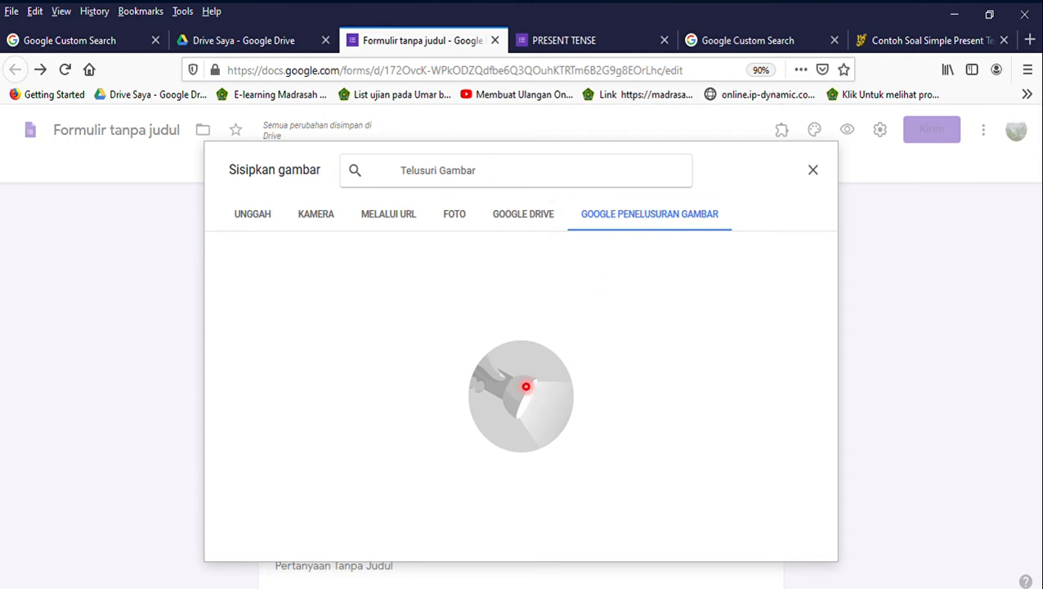
{"action": "type", "text": "buah mangga"}
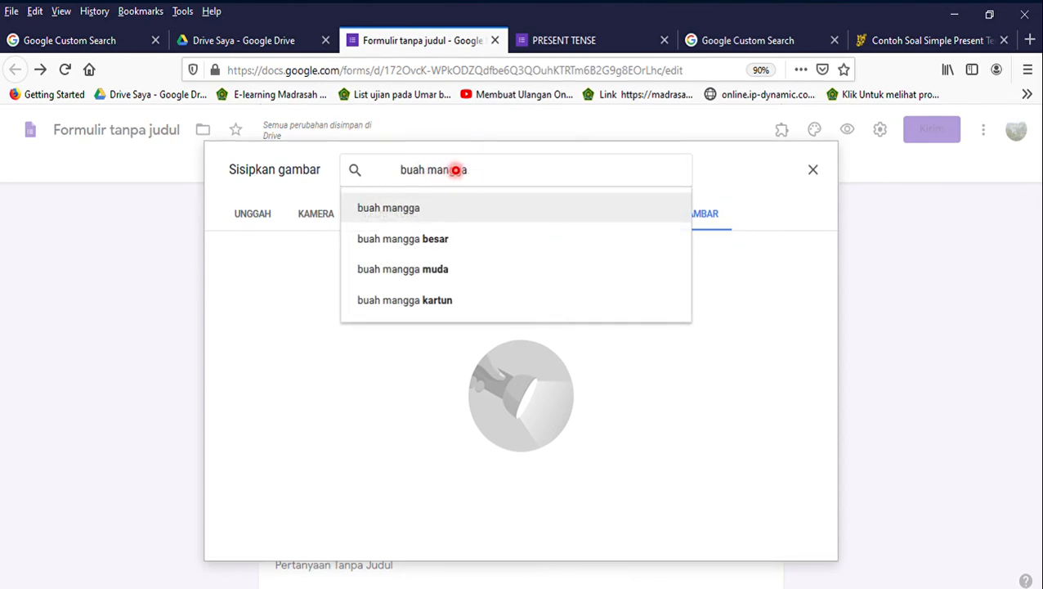
{"action": "key", "text": "Return"}
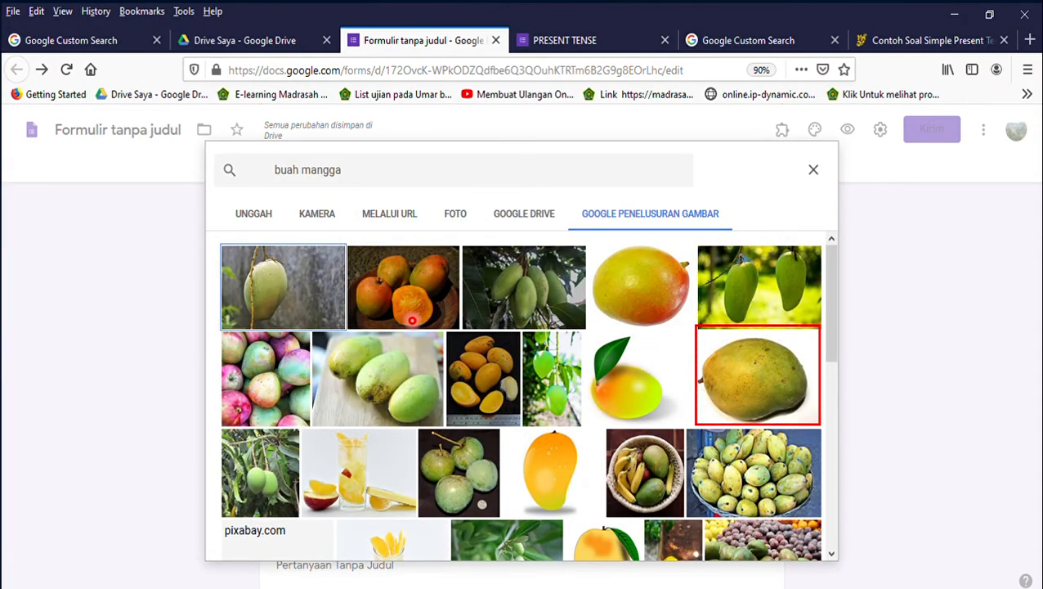
{"action": "left_click", "coordinate": [765, 384]}
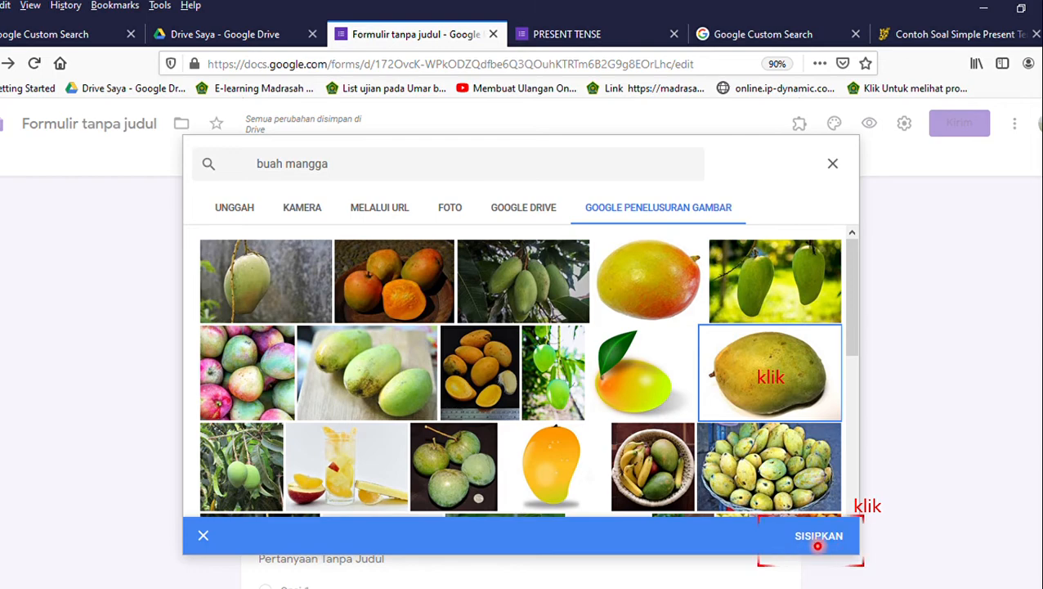
{"action": "left_click", "coordinate": [817, 537]}
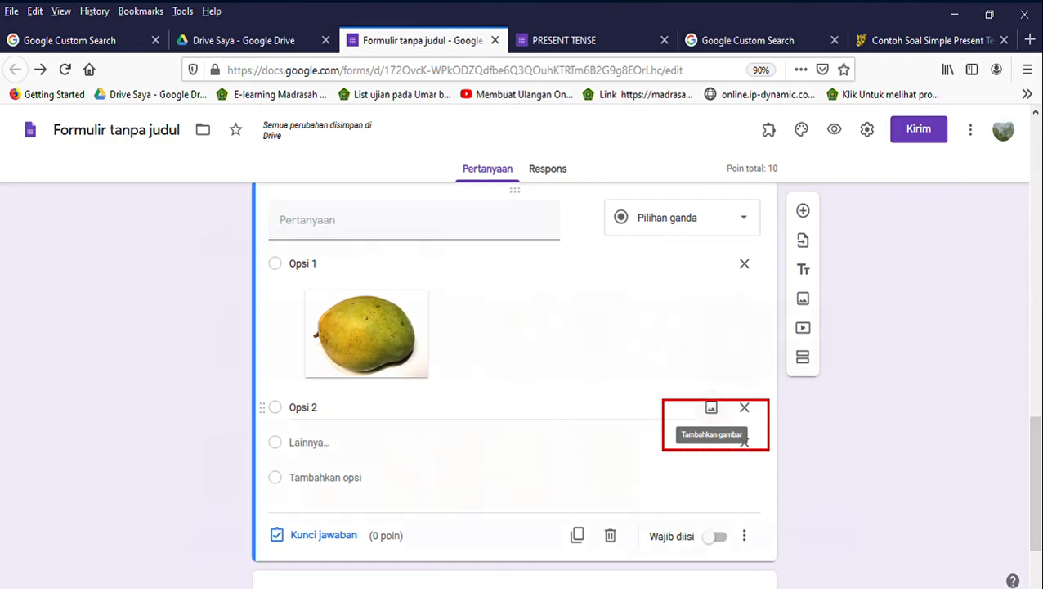
- Insert the second sliced-orange photo dated Oct 26, 2019 from the photo collection into Opsi 2
{"action": "left_click", "coordinate": [711, 407]}
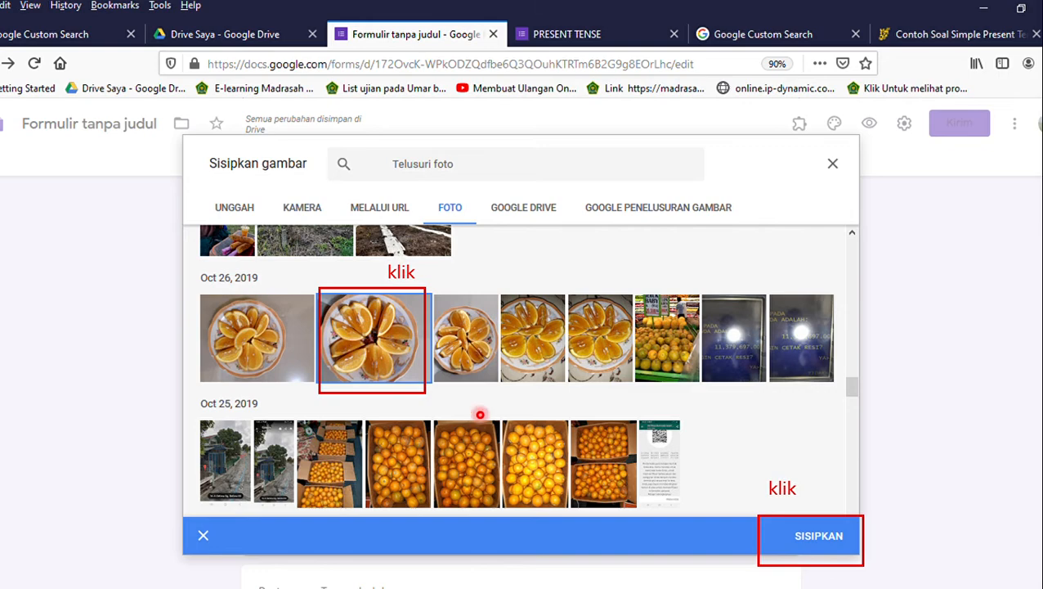
{"action": "left_click", "coordinate": [787, 527]}
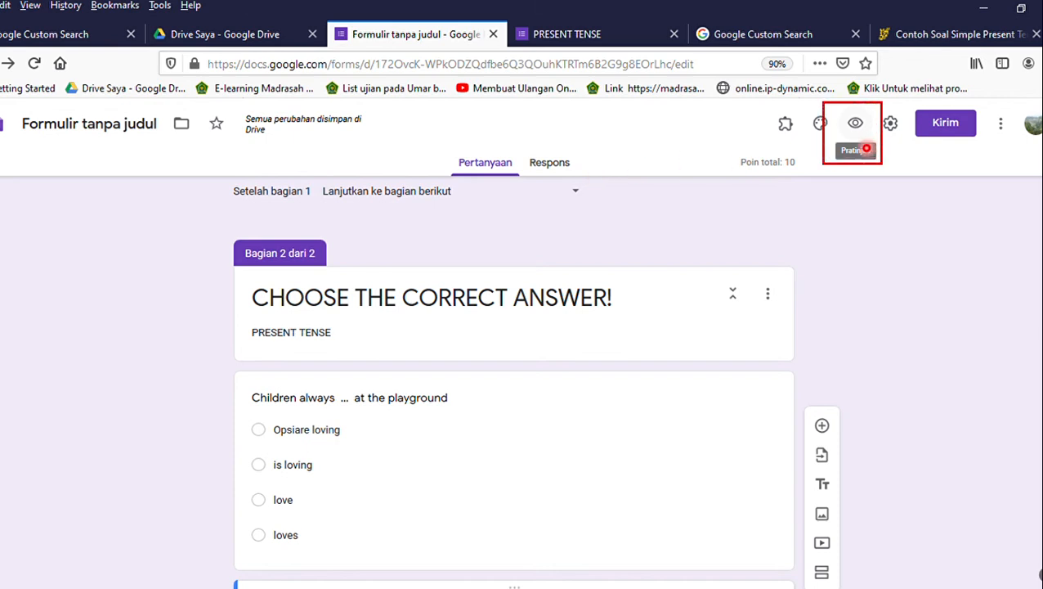
- Preview the form as respondents see it
{"action": "left_click", "coordinate": [866, 148]}
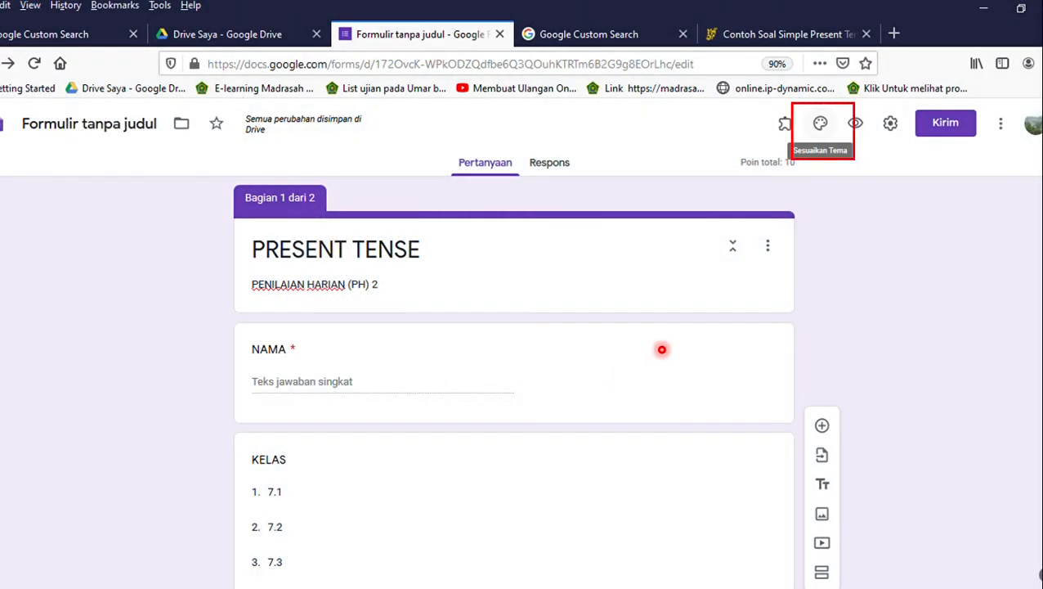
- Customise the form's theme with the first header image, the dark blue one, from the Kantor dan Sekolah collection
{"action": "left_click", "coordinate": [820, 123]}
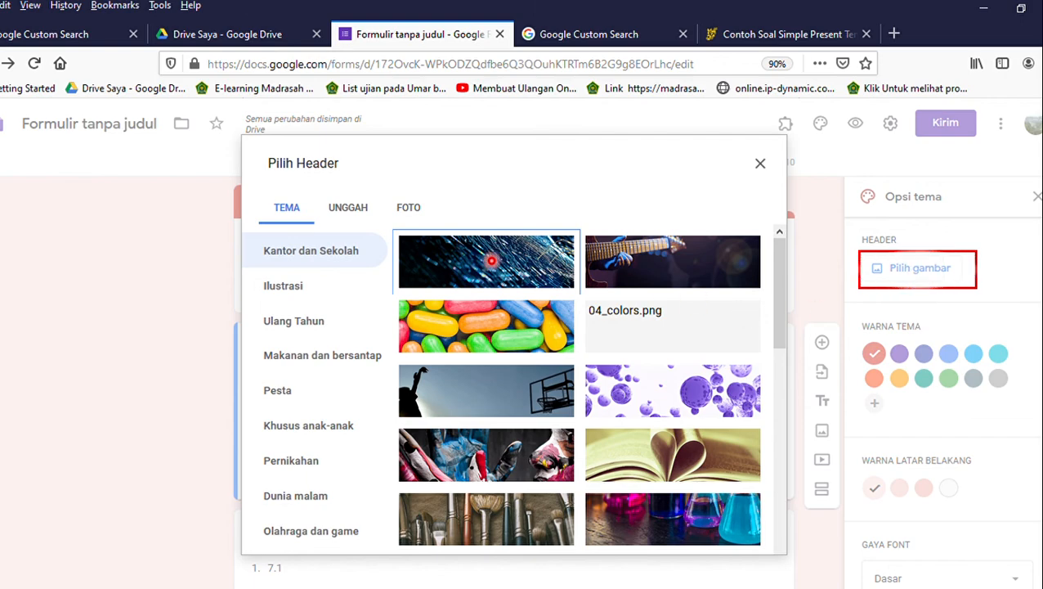
{"action": "left_click", "coordinate": [492, 260]}
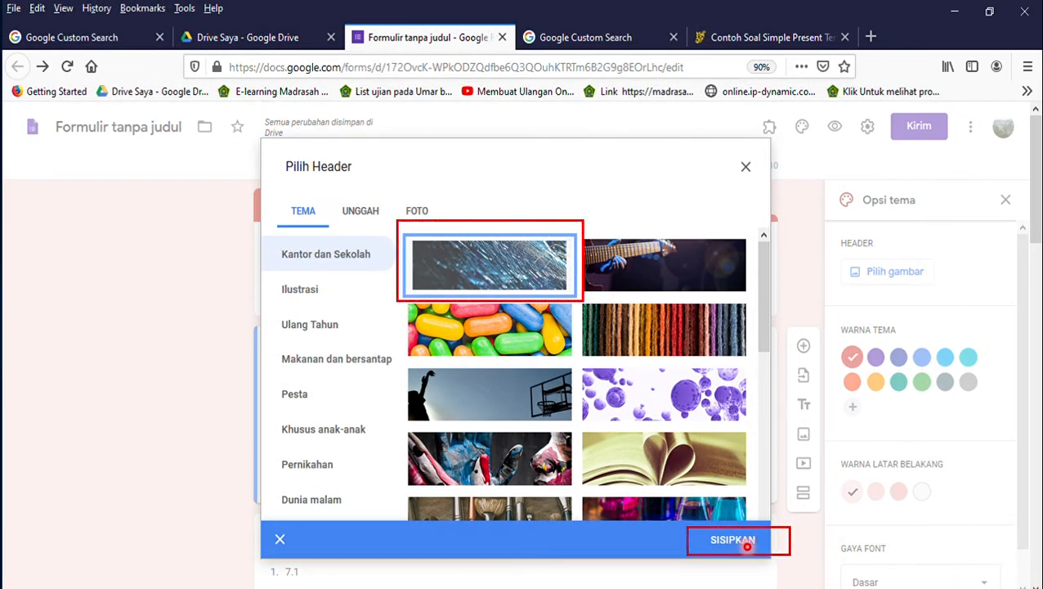
{"action": "left_click", "coordinate": [720, 540]}
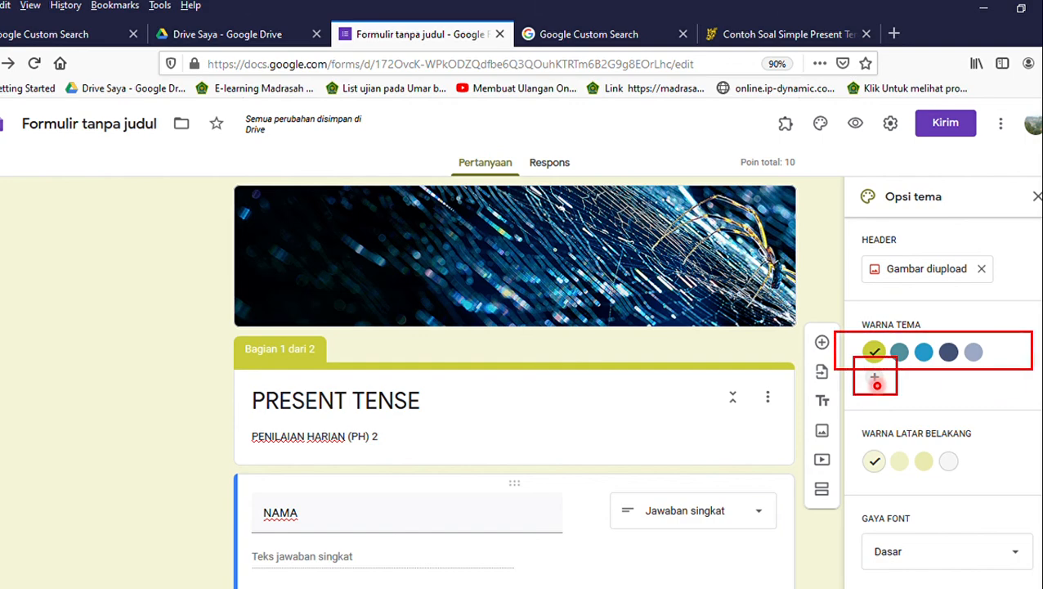
- Add the custom pink #ff0084 as the theme colour and preview the form
{"action": "left_click", "coordinate": [876, 381]}
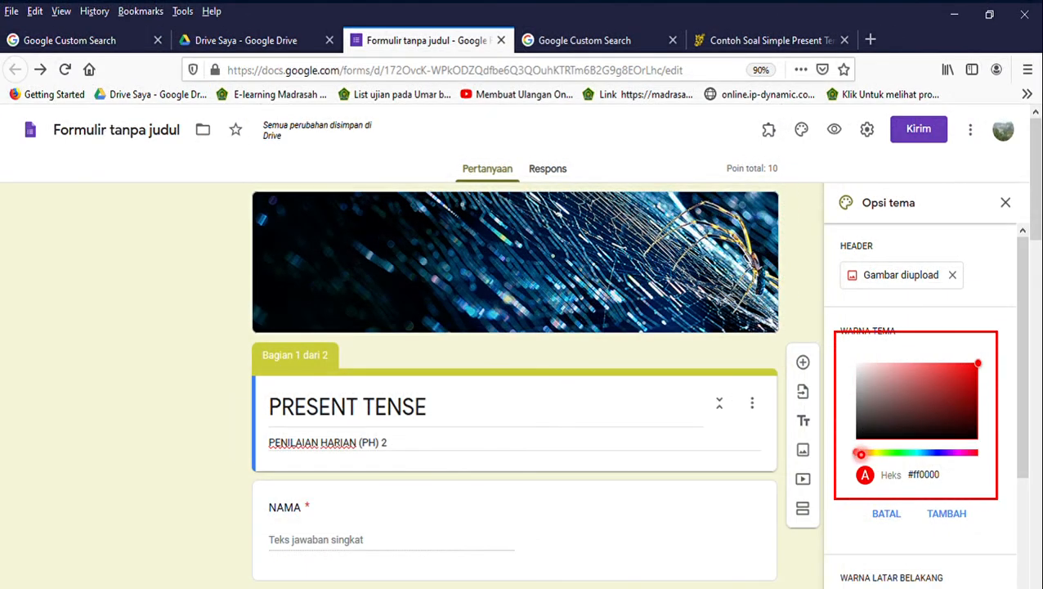
{"action": "left_click_drag", "start_coordinate": [858, 453], "coordinate": [968, 452]}
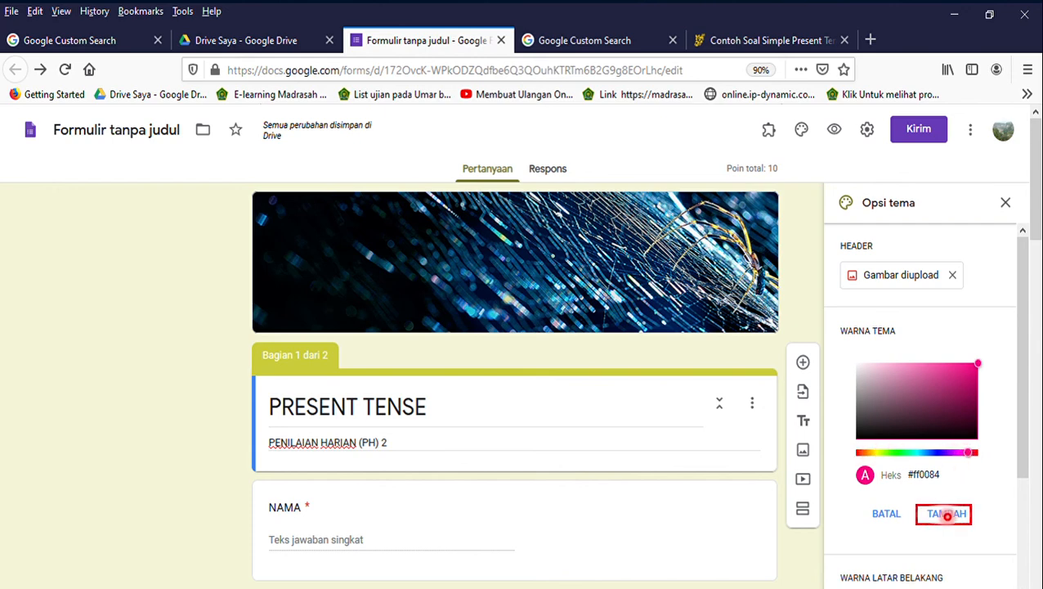
{"action": "left_click", "coordinate": [947, 513]}
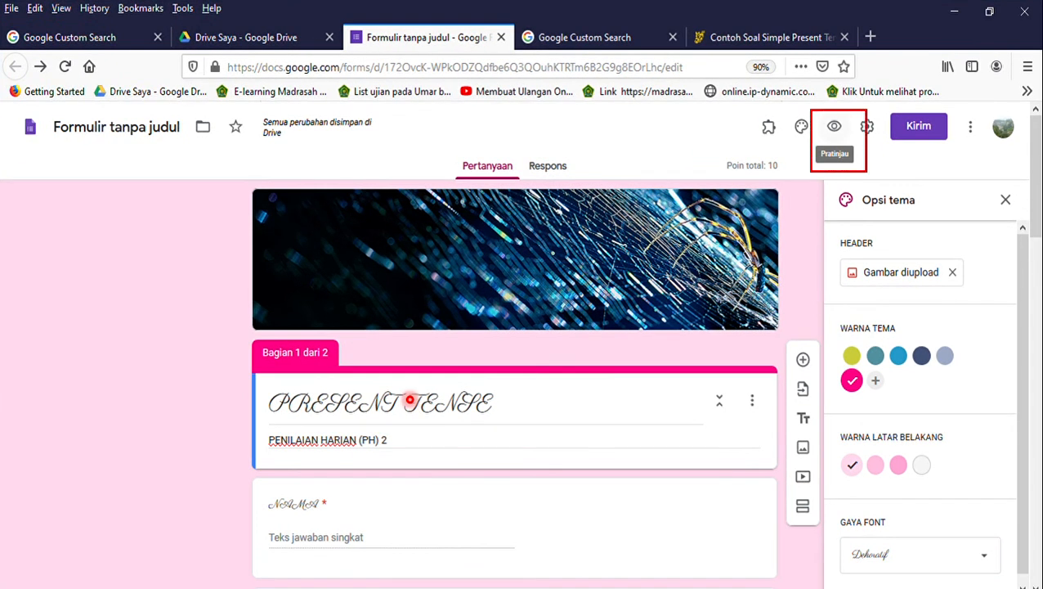
{"action": "left_click", "coordinate": [834, 126]}
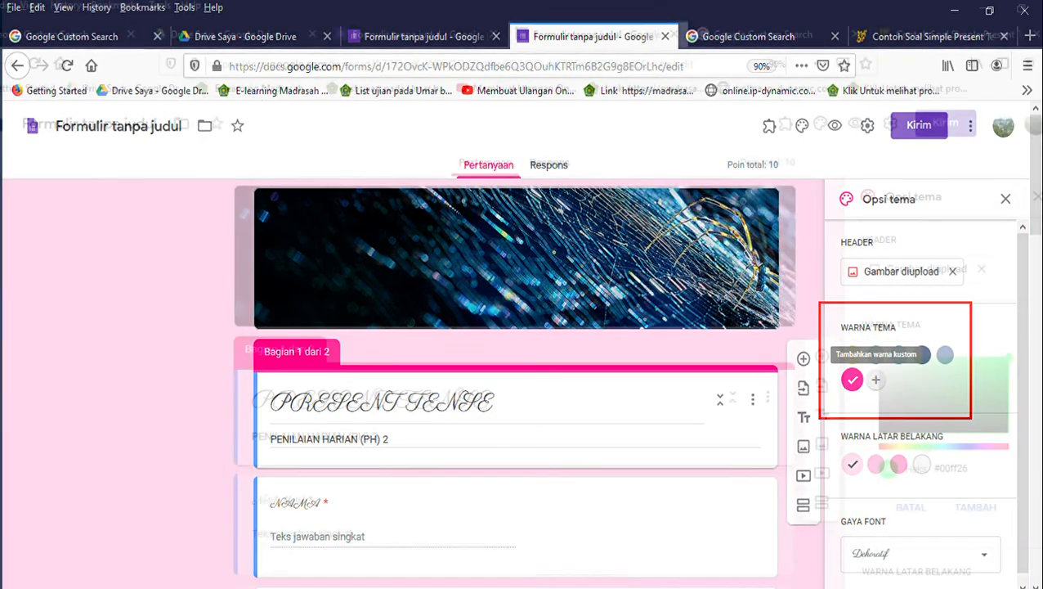
- Add the custom green #00ff26 as the form's theme colour
{"action": "left_click", "coordinate": [876, 379]}
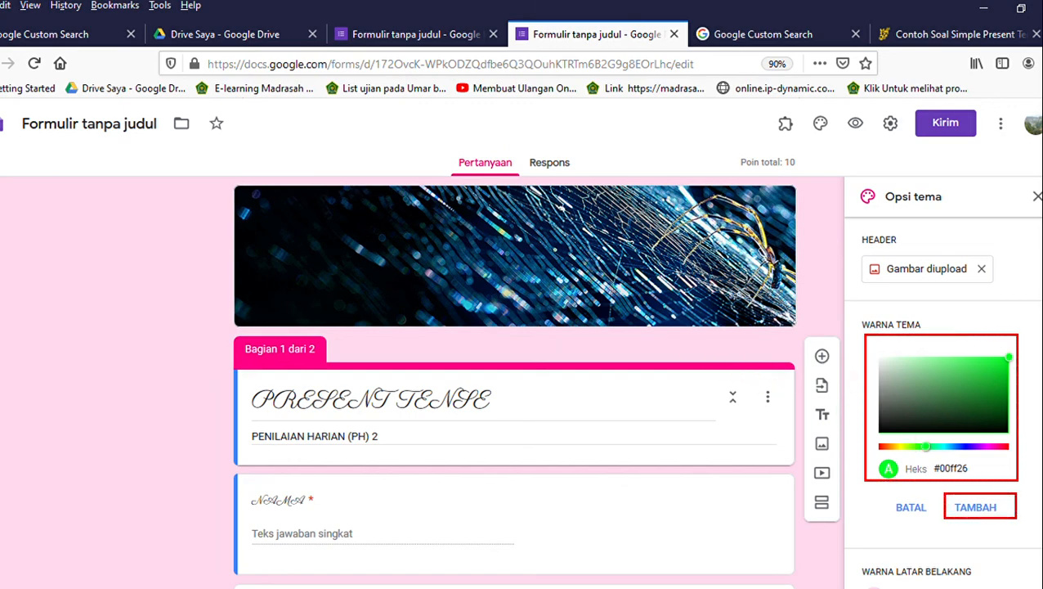
{"action": "left_click", "coordinate": [976, 507]}
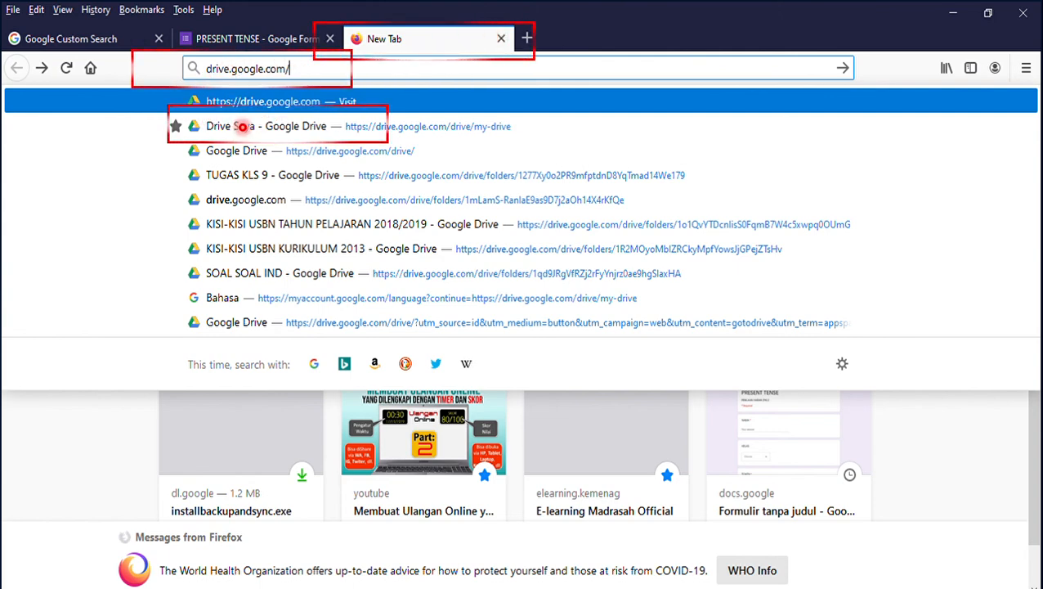
- Switch to Google Drive in a new browser tab, opening Drive Saya
{"action": "left_click", "coordinate": [234, 128]}
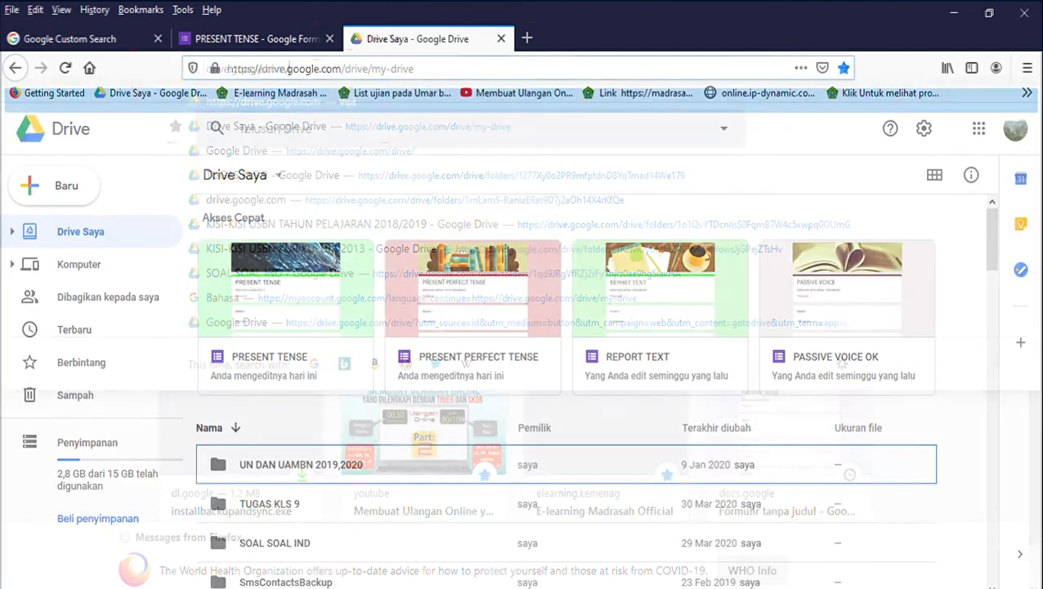